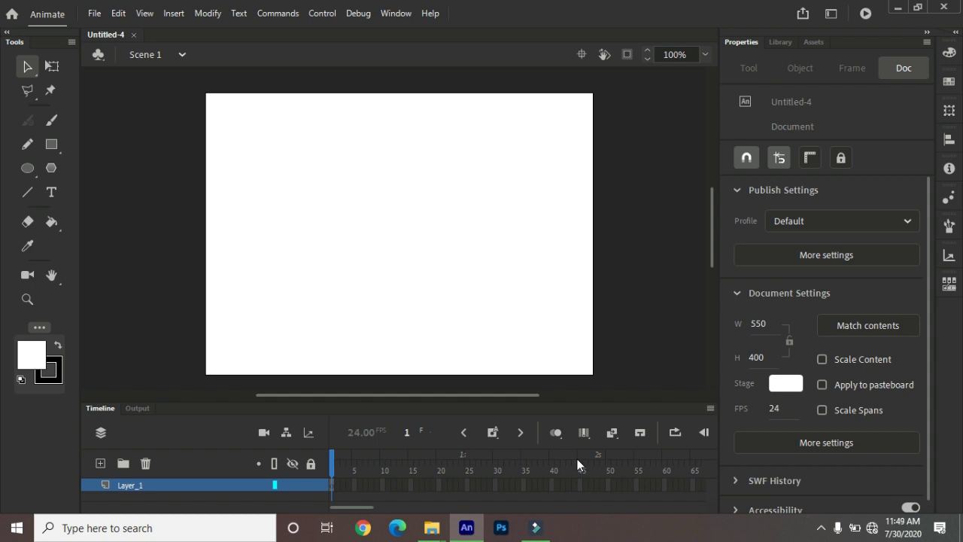
# - Browse the Advertising templates for new documents, previewing 120 x 60 Button2 and 120 x 90 Button1, and close the dialog
pyautogui.click(97, 17)
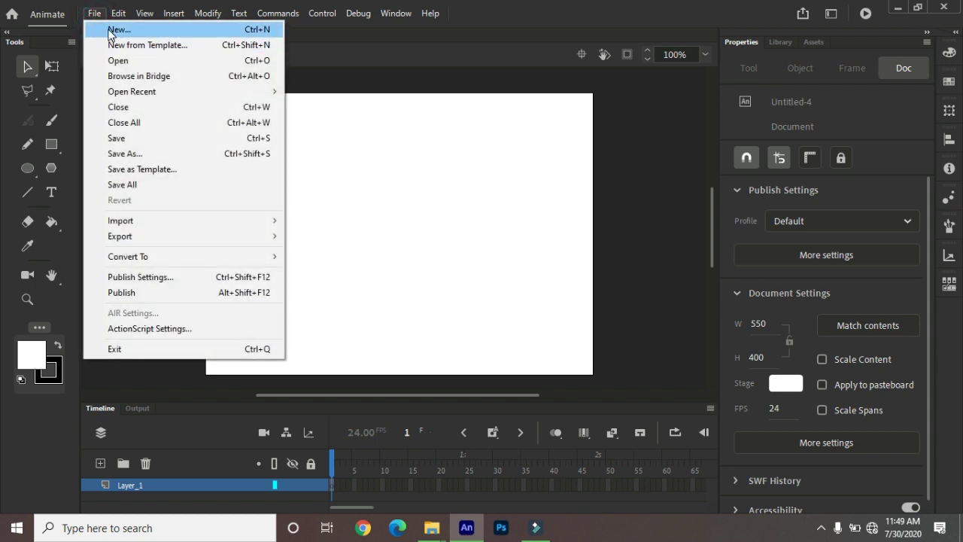
pyautogui.click(113, 47)
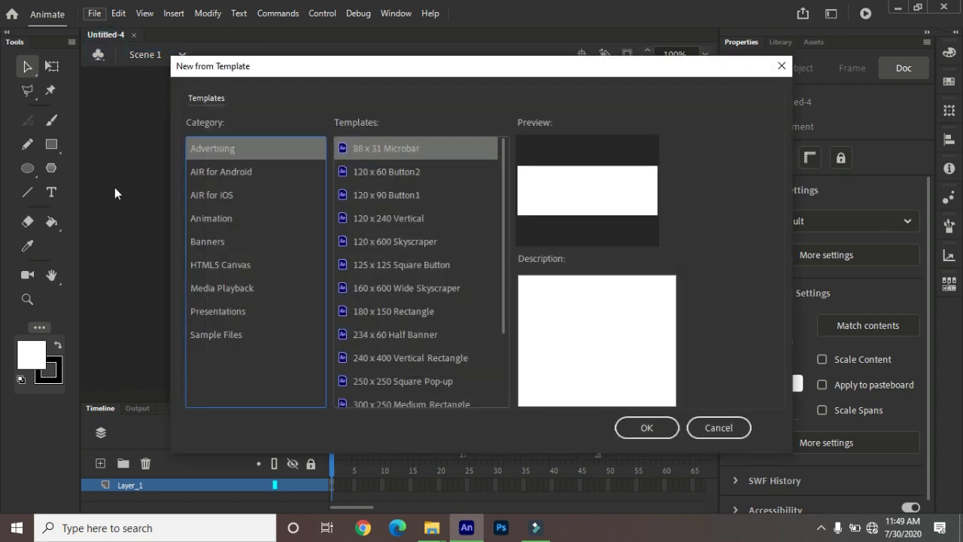
pyautogui.click(371, 173)
pyautogui.click(366, 194)
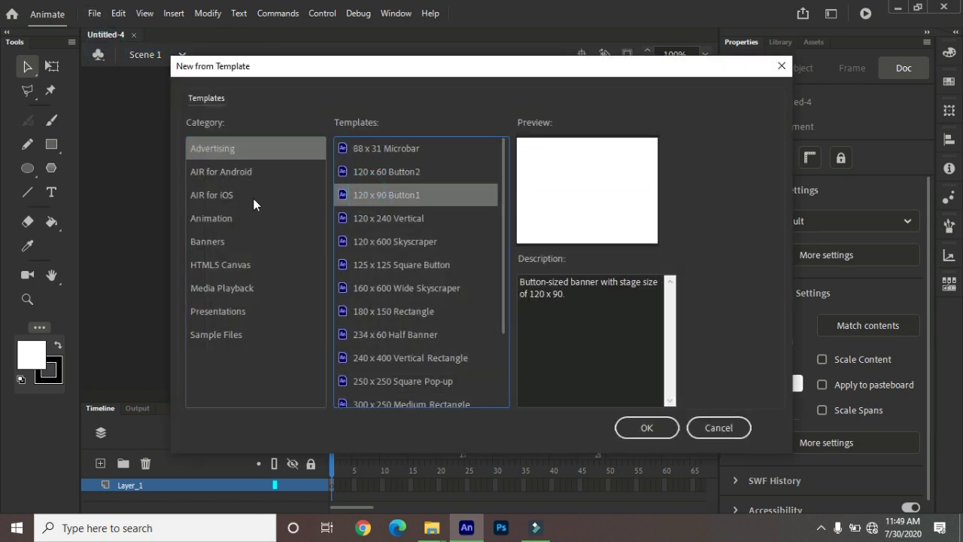
pyautogui.press('Escape')
# - Examine the file formats offered for opening documents and leave the Open dialog without choosing a file
pyautogui.click(94, 13)
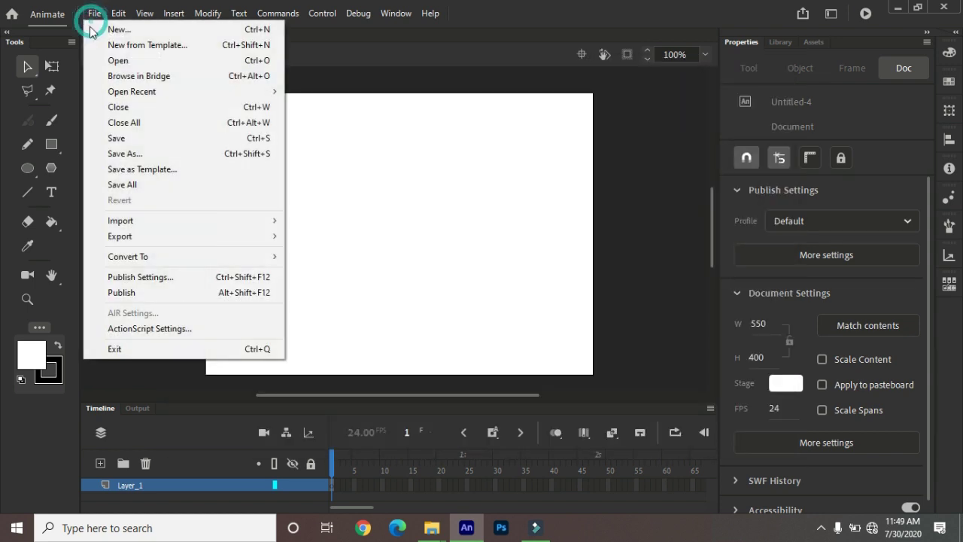
pyautogui.click(125, 64)
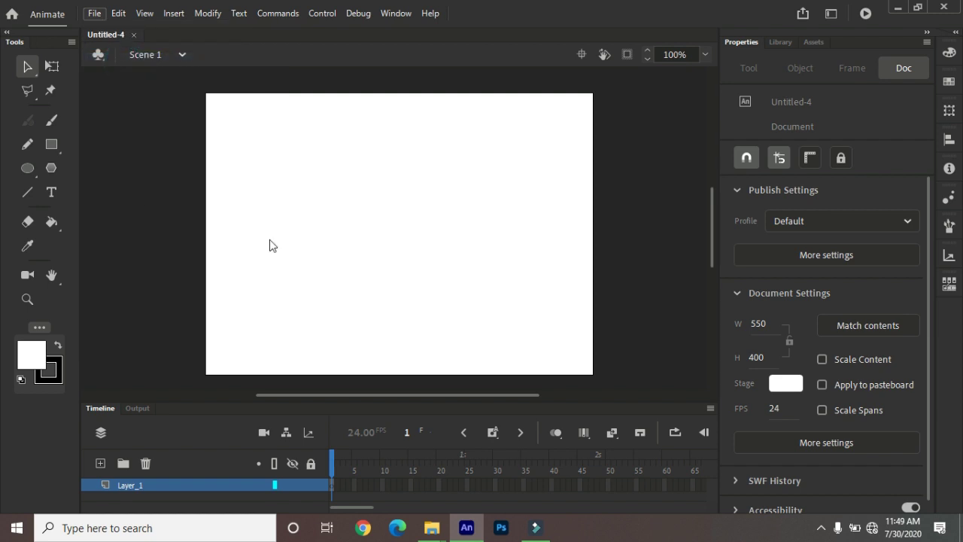
pyautogui.click(407, 293)
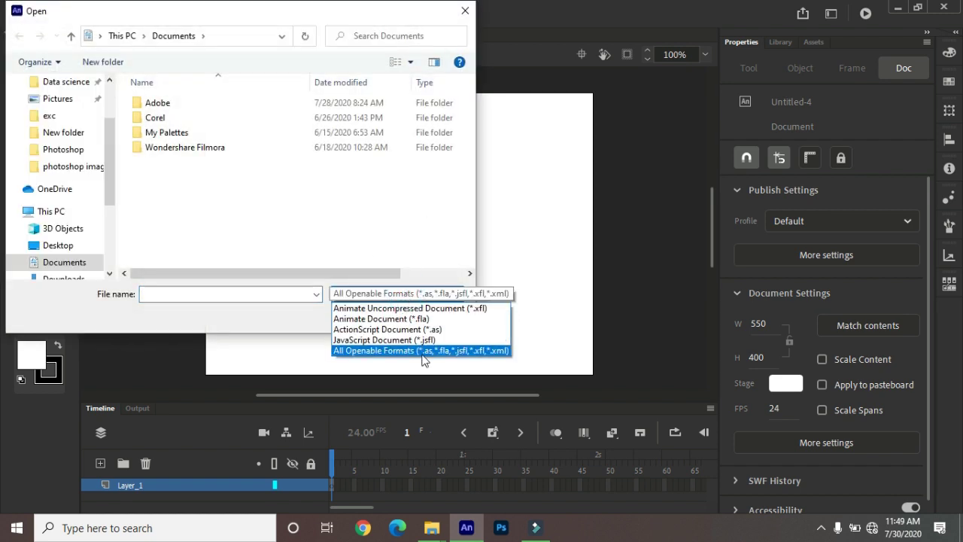
pyautogui.click(302, 327)
pyautogui.click(450, 316)
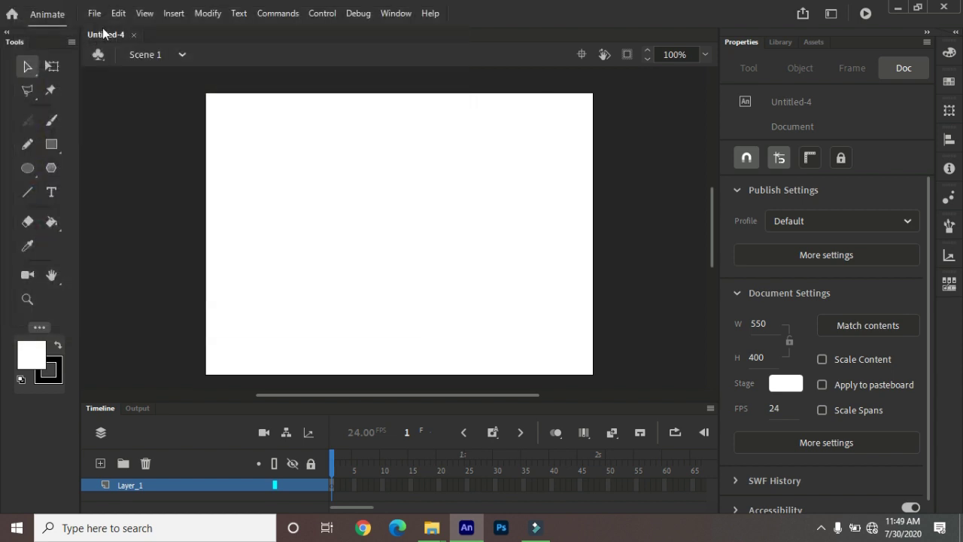
pyautogui.click(94, 13)
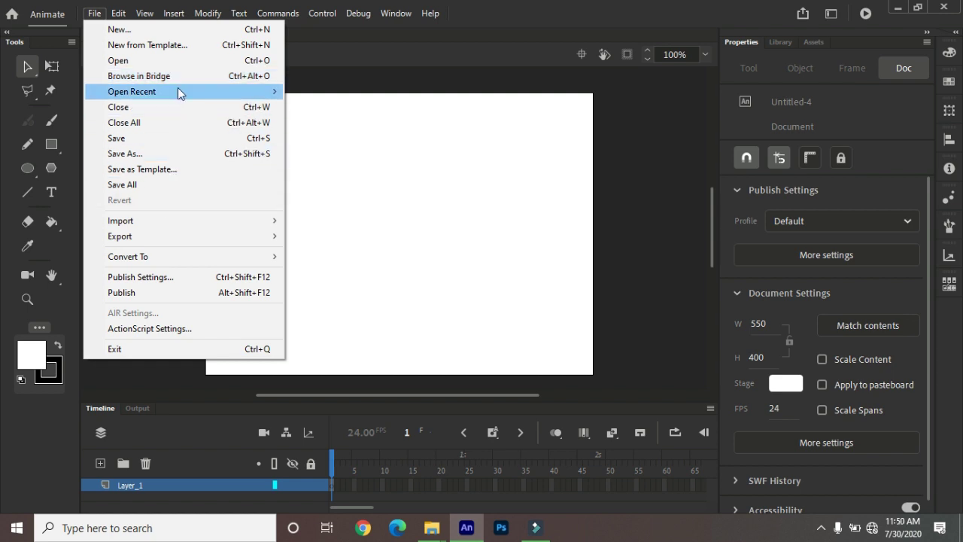
pyautogui.click(367, 57)
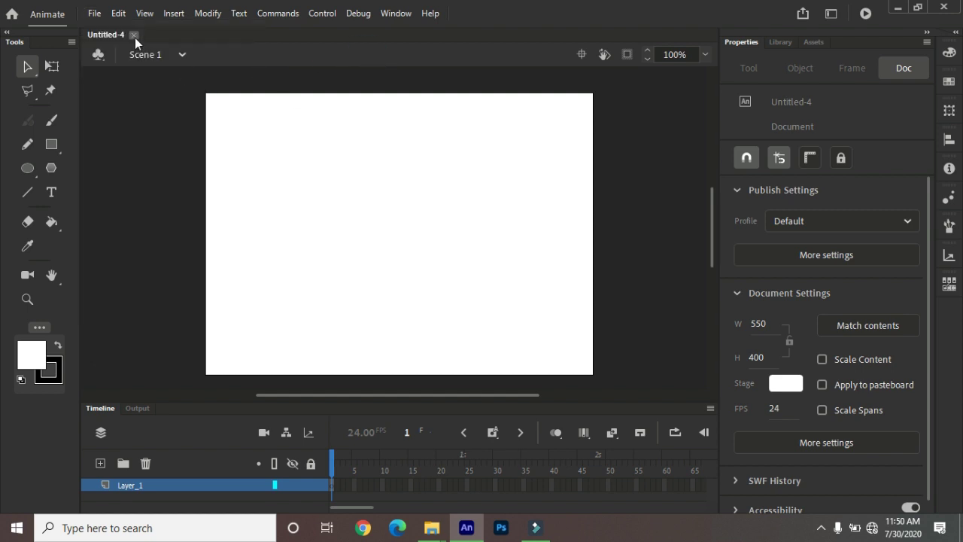
# - Save the document to the Desktop as index in the Animate Document (*.fla) format
pyautogui.click(91, 16)
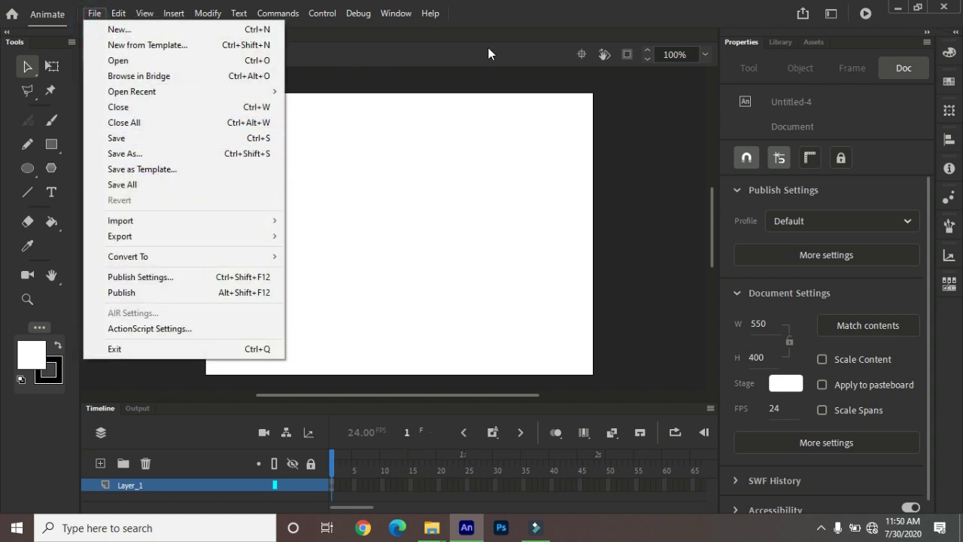
pyautogui.click(147, 153)
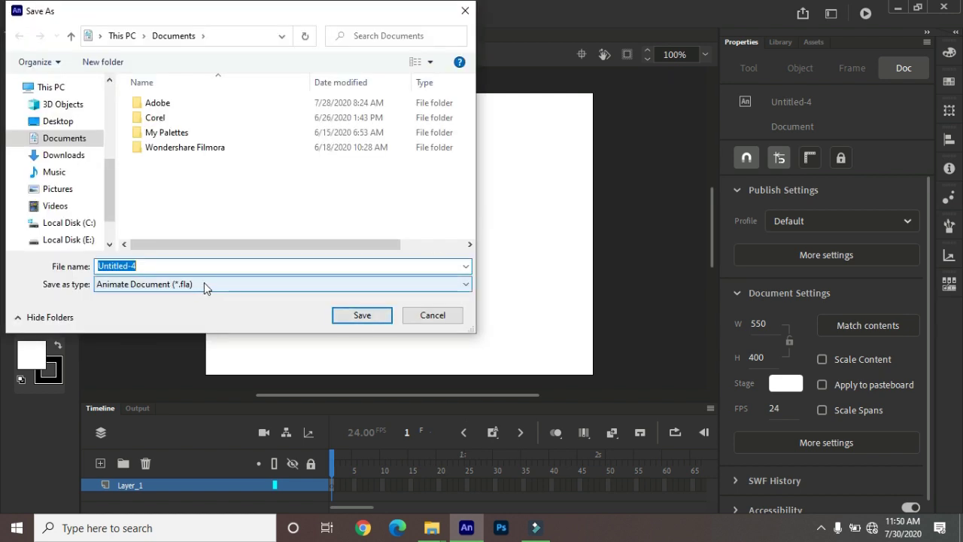
pyautogui.click(204, 282)
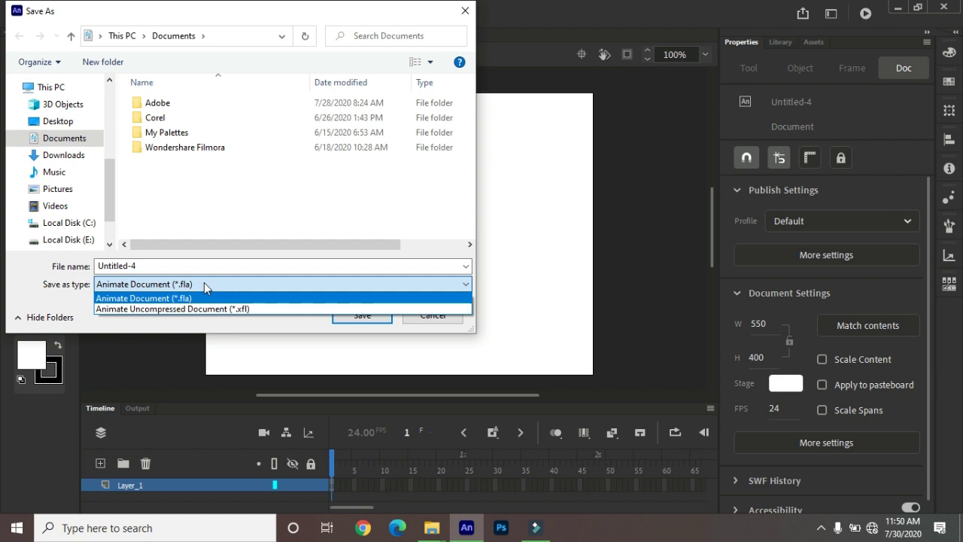
pyautogui.click(188, 260)
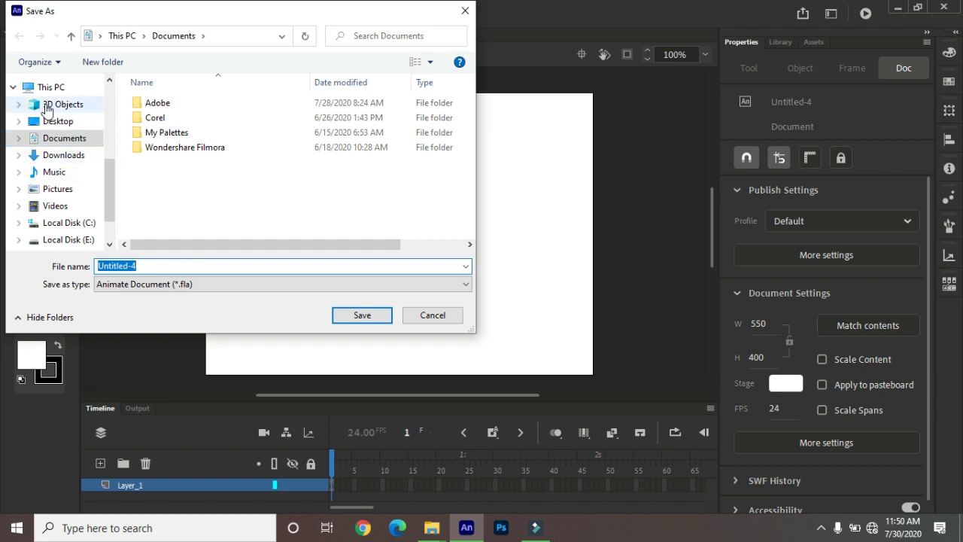
pyautogui.click(59, 121)
pyautogui.click(158, 263)
pyautogui.write('index')
pyautogui.click(347, 315)
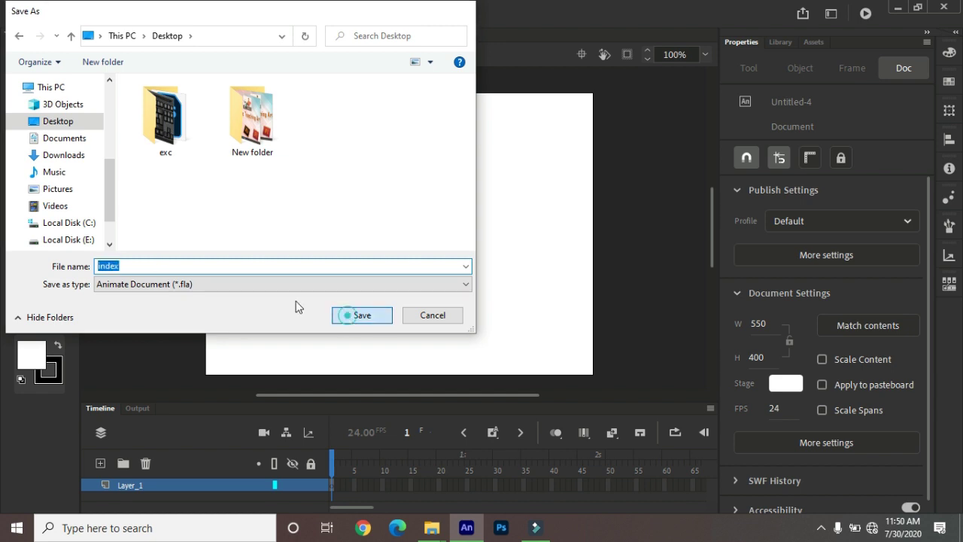
# - Draw a roughly square rectangle with a thick black stroke on frame 1, slightly above and left of the stage's centre
pyautogui.click(51, 143)
pyautogui.click(307, 158)
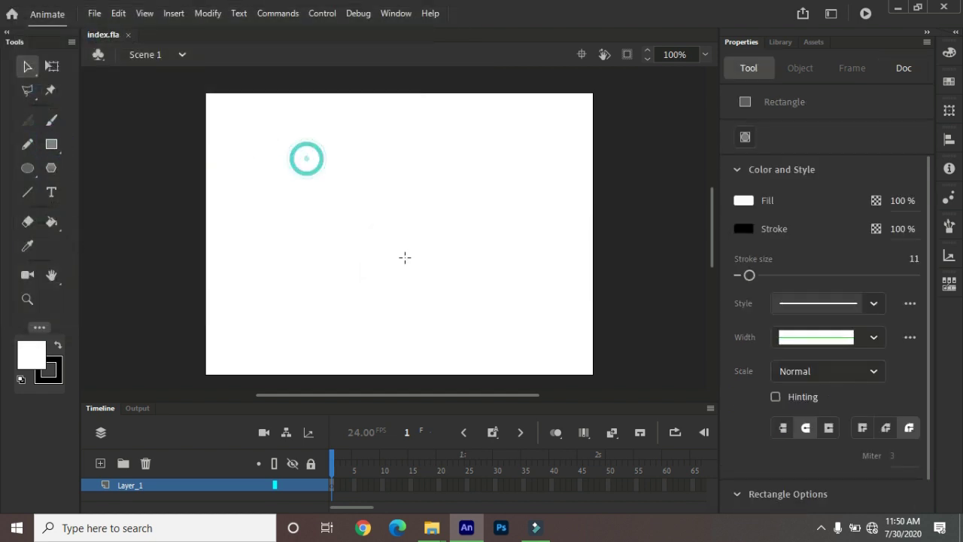
pyautogui.moveTo(405, 257); pyautogui.dragTo(405, 258)
# - Save the changes to index.fla and check the file on the desktop before returning to the document
pyautogui.click(95, 15)
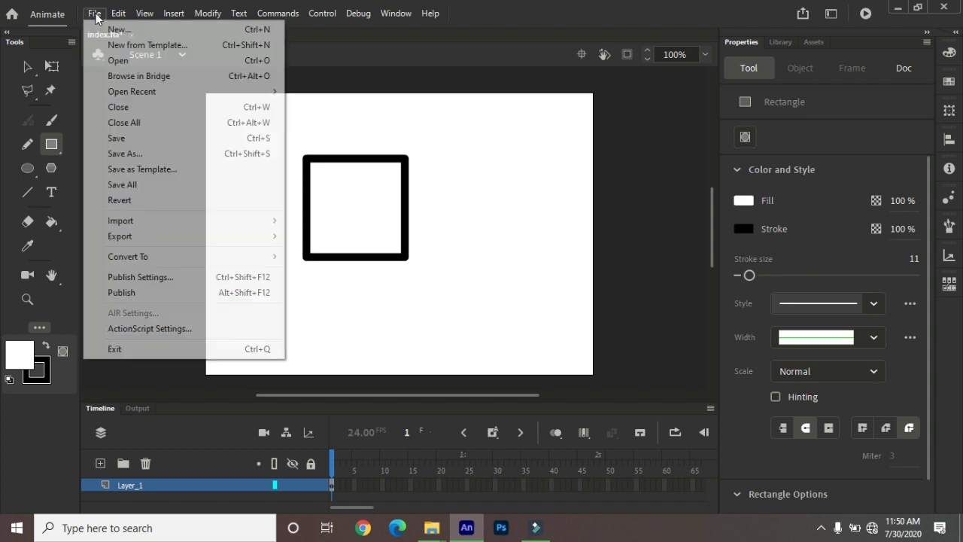
pyautogui.click(121, 139)
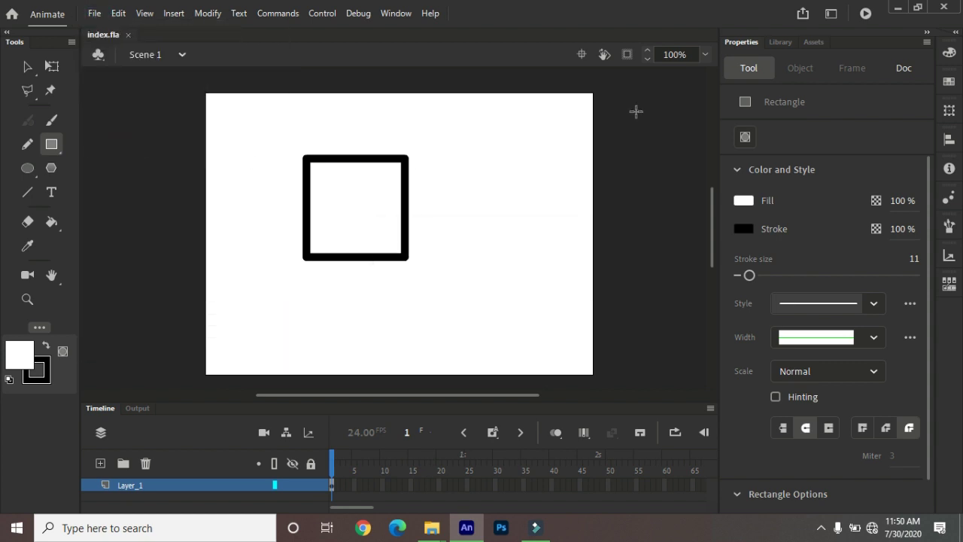
pyautogui.click(898, 7)
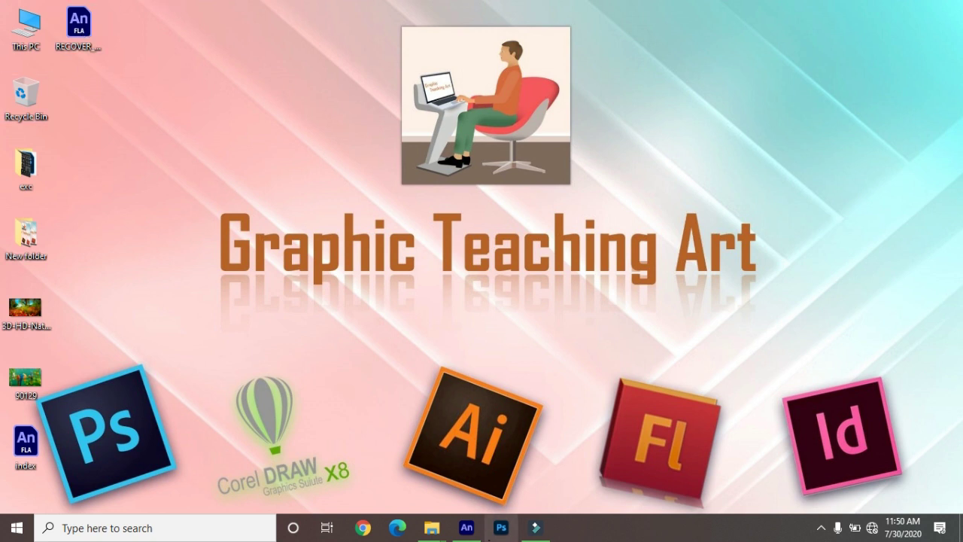
pyautogui.click(467, 528)
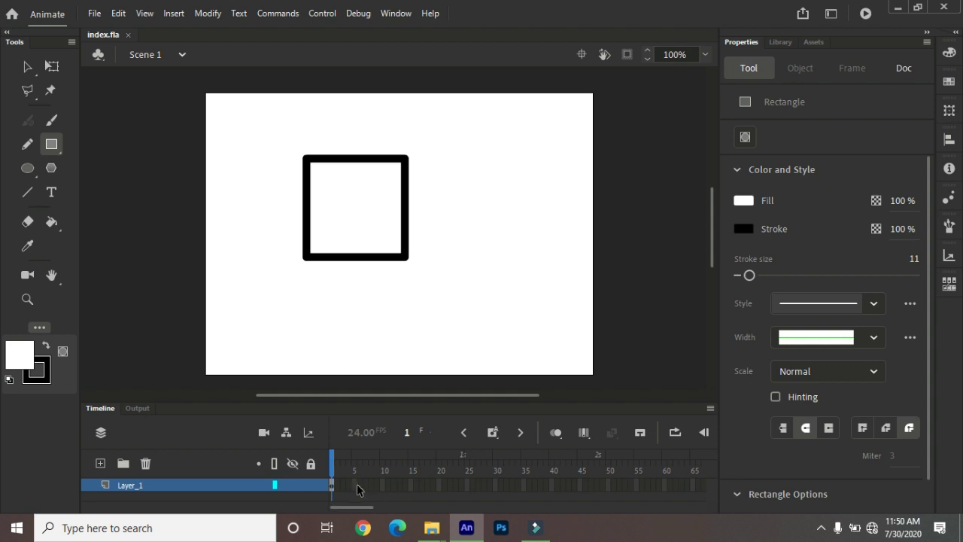
# - Insert a blank keyframe at frame 5 of Layer_1 and draw a tall black-outlined oval near the stage's centre
pyautogui.click(354, 486)
pyautogui.click(355, 486)
pyautogui.press('F7')
pyautogui.click(37, 166)
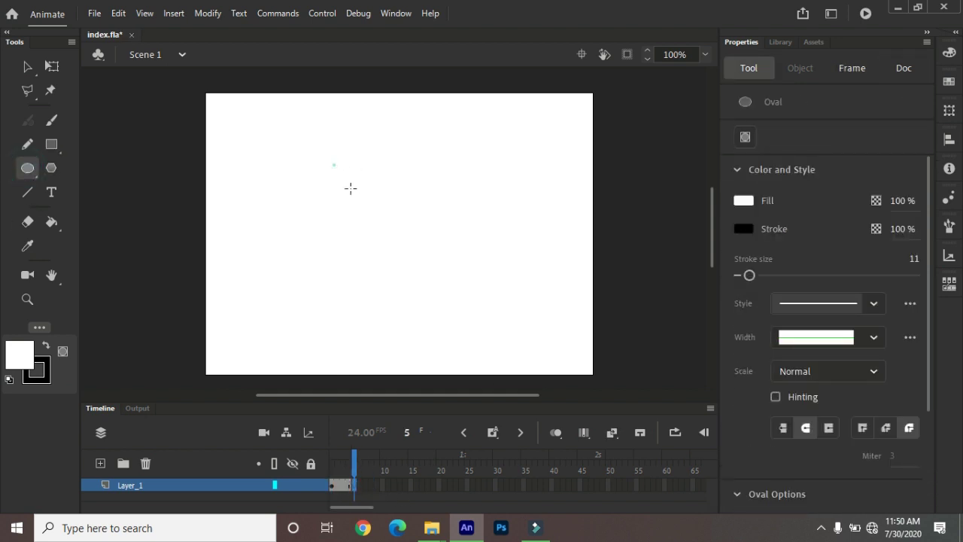
pyautogui.moveTo(329, 160); pyautogui.dragTo(442, 300)
# - Save and test the movie, and look at its exported index file on the desktop before returning to the document
pyautogui.hotkey('ctrl', 's')
pyautogui.hotkey('ctrl', 'Return')
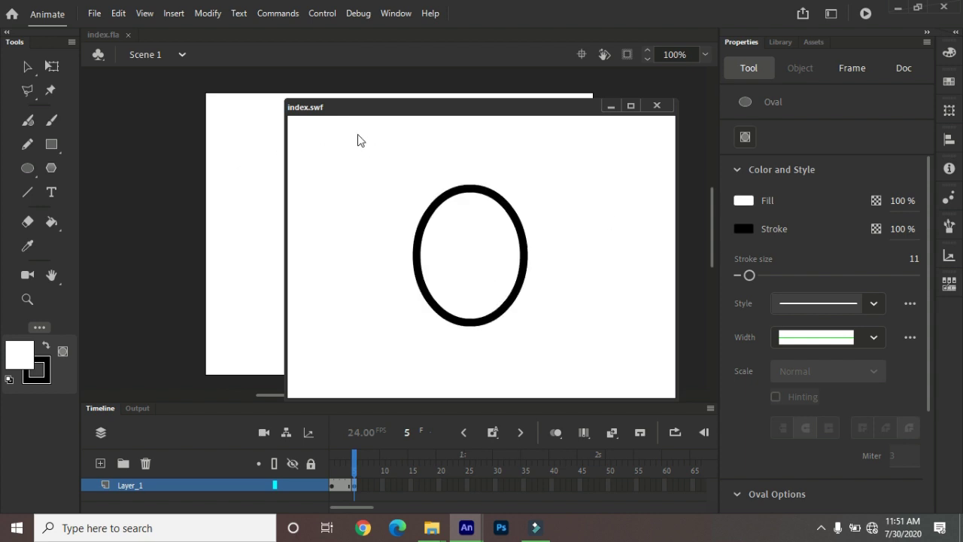
pyautogui.click(655, 108)
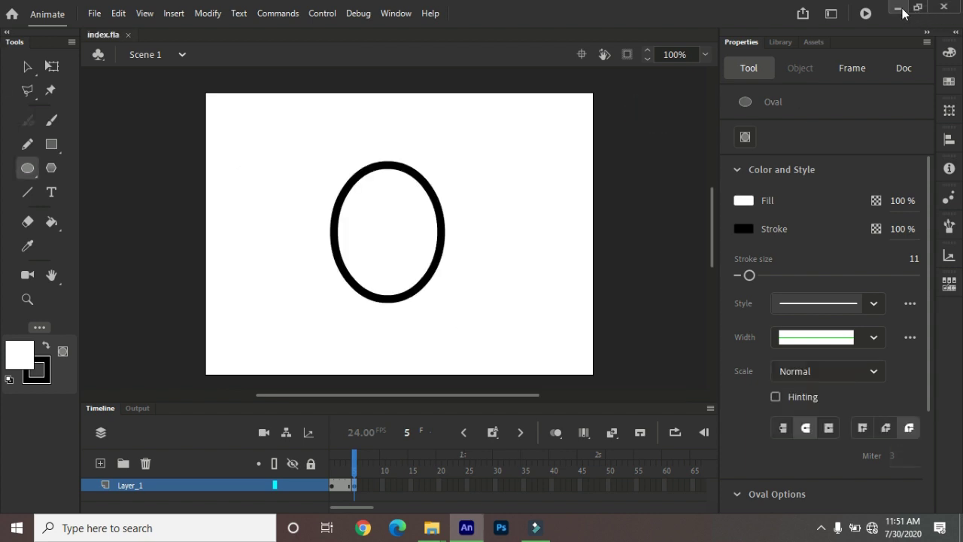
pyautogui.click(897, 7)
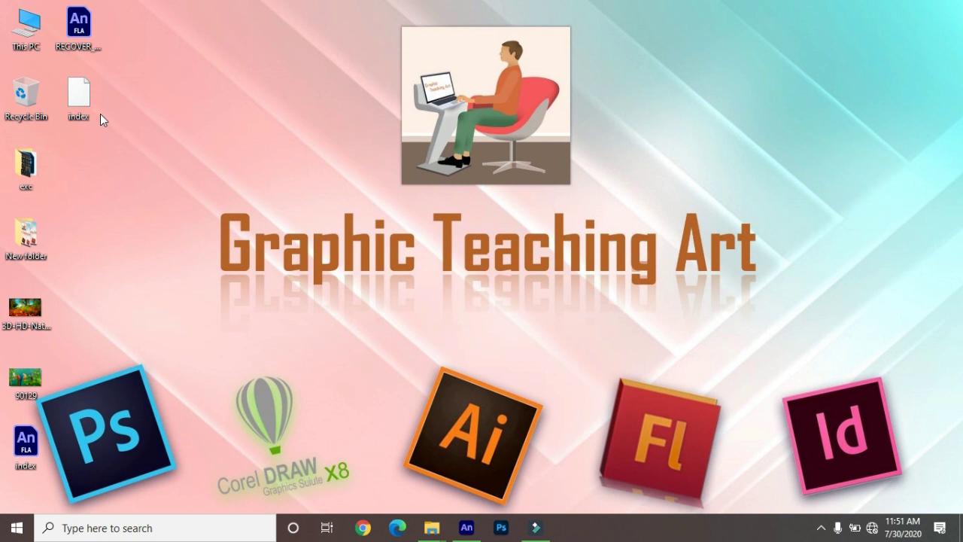
pyautogui.click(472, 533)
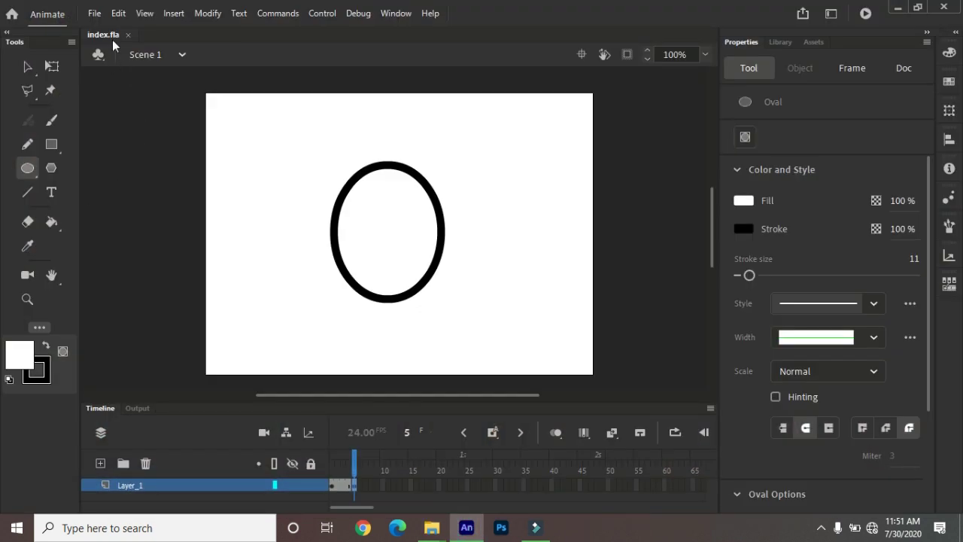
# - View the Save as Template settings for the document and close them without saving a template
pyautogui.click(95, 13)
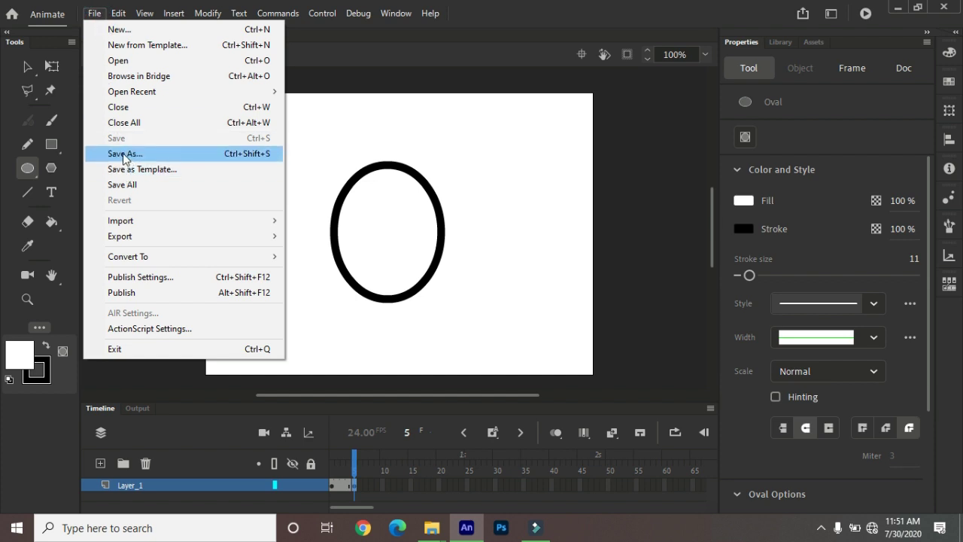
pyautogui.click(170, 171)
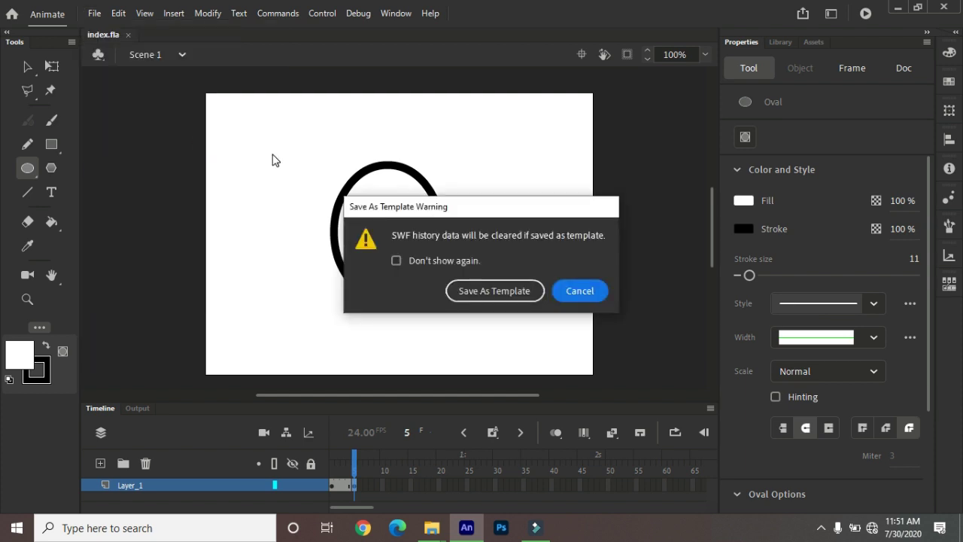
pyautogui.click(513, 294)
pyautogui.click(624, 369)
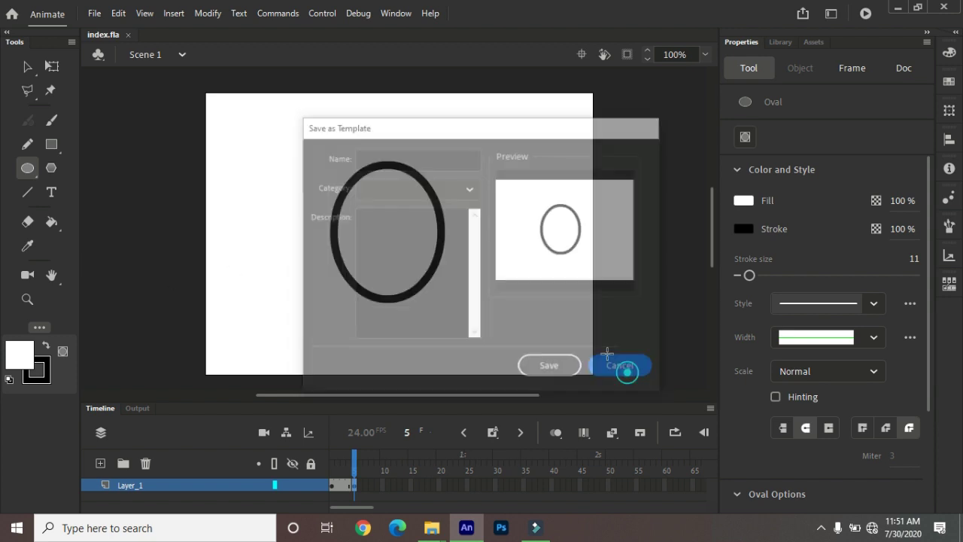
# - Draw nine black-outlined rectangles of varying sizes scattered around and over the oval on frame 5
pyautogui.click(94, 13)
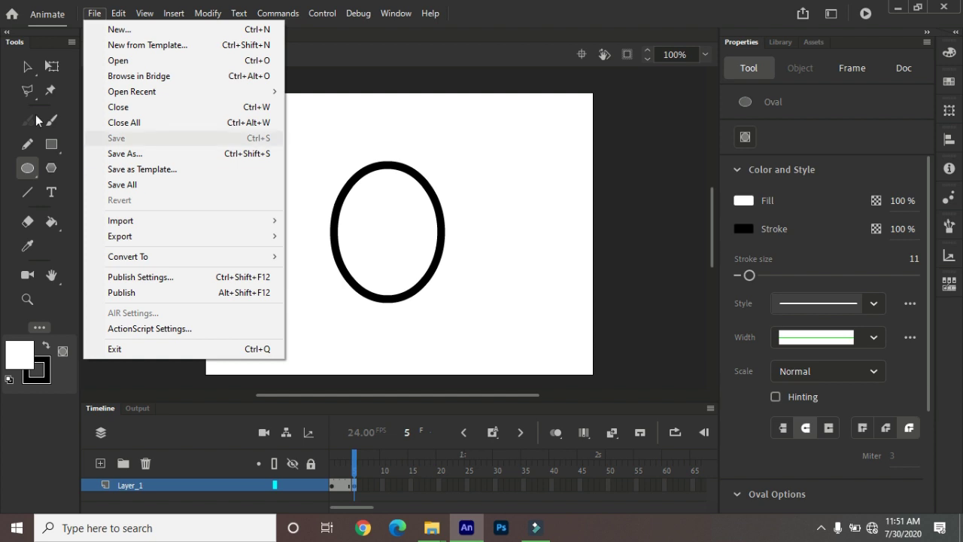
pyautogui.click(51, 144)
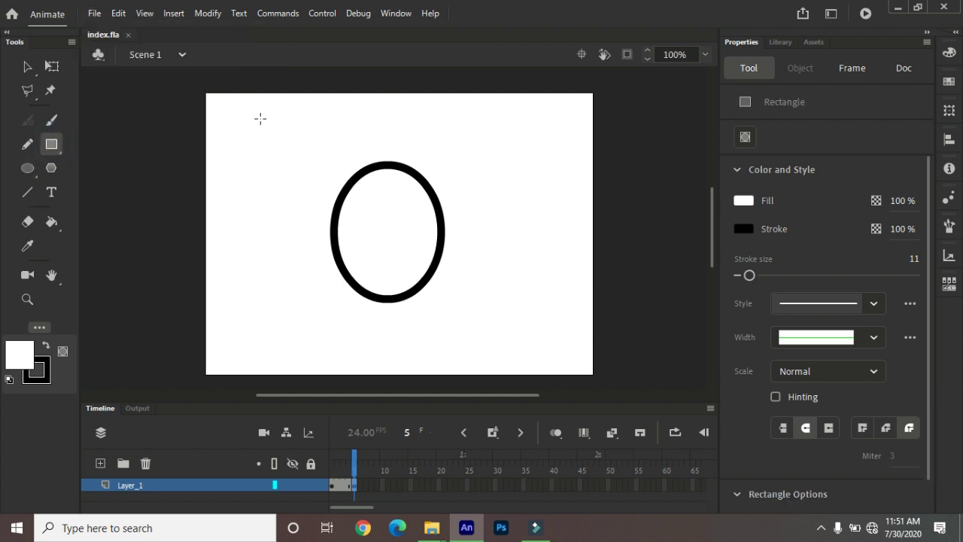
pyautogui.moveTo(259, 117); pyautogui.dragTo(307, 164)
pyautogui.moveTo(278, 205); pyautogui.dragTo(318, 245)
pyautogui.moveTo(391, 204); pyautogui.dragTo(443, 232)
pyautogui.moveTo(488, 144); pyautogui.dragTo(539, 195)
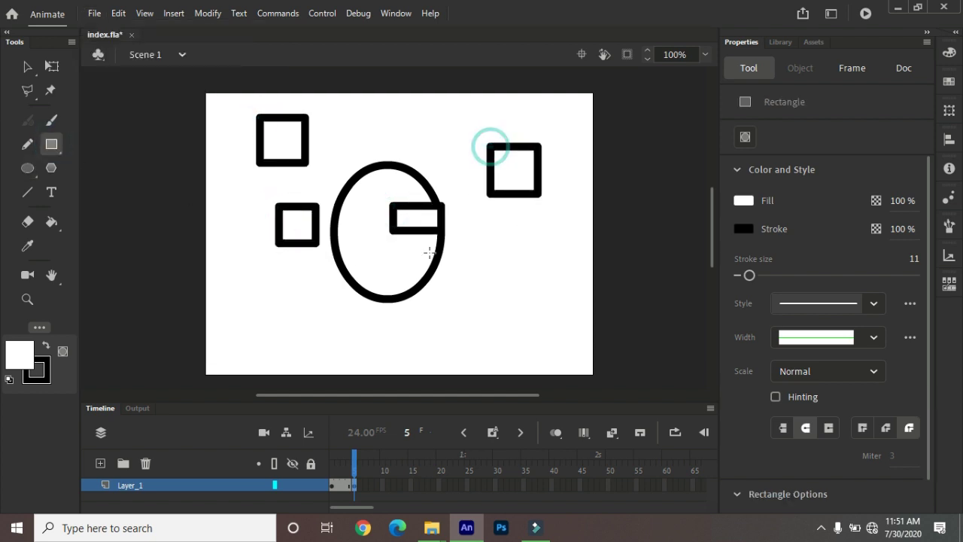
pyautogui.moveTo(428, 251); pyautogui.dragTo(484, 305)
pyautogui.moveTo(268, 284); pyautogui.dragTo(340, 356)
pyautogui.moveTo(435, 269); pyautogui.dragTo(506, 306)
pyautogui.moveTo(511, 177); pyautogui.dragTo(560, 227)
pyautogui.moveTo(406, 124); pyautogui.dragTo(448, 188)
# - Revert index.fla to its last saved version, discarding the added rectangles
pyautogui.click(94, 13)
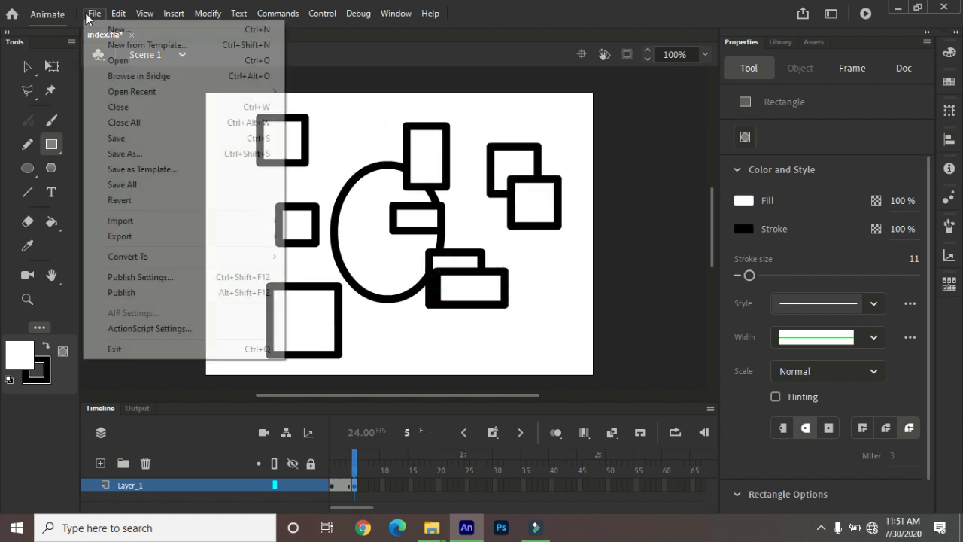
pyautogui.click(145, 203)
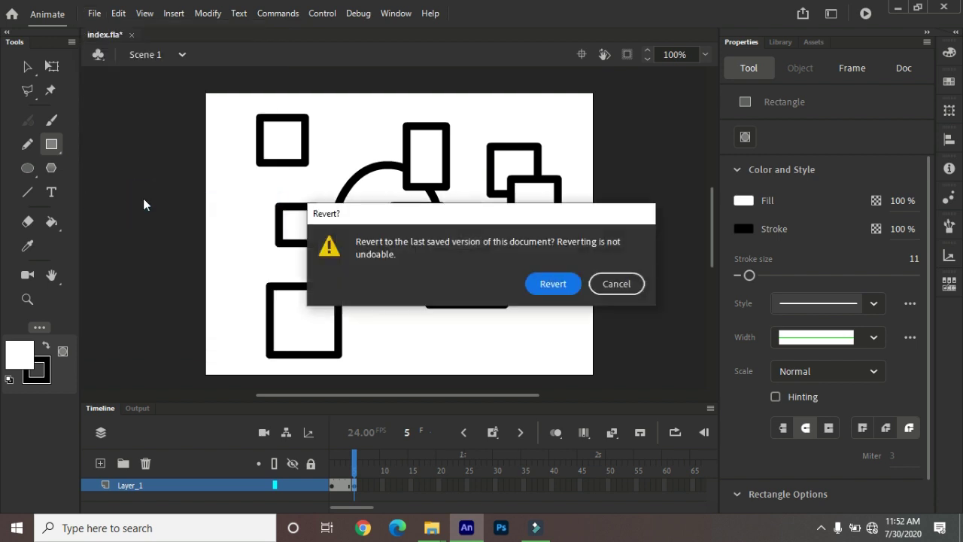
pyautogui.click(544, 280)
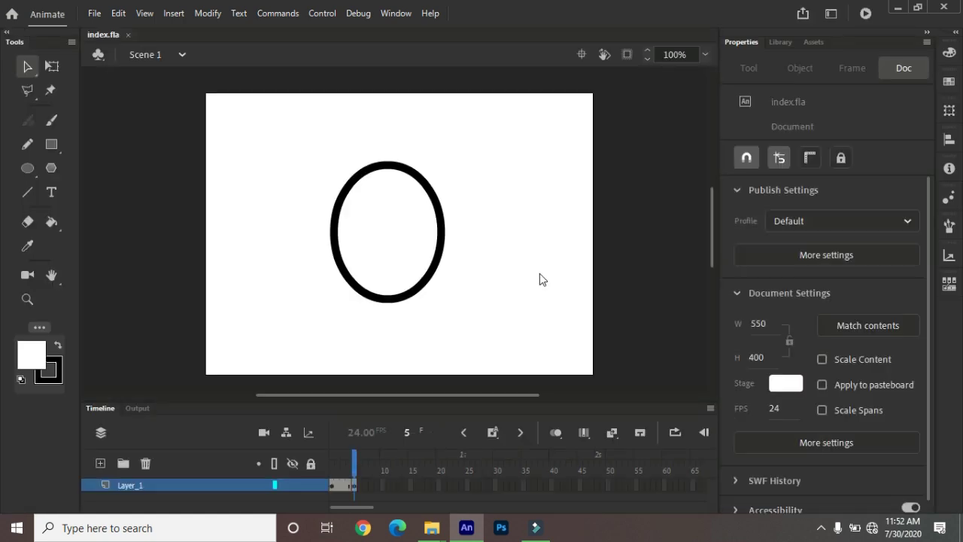
# - Minimize the document window to view the files on the desktop
pyautogui.click(94, 13)
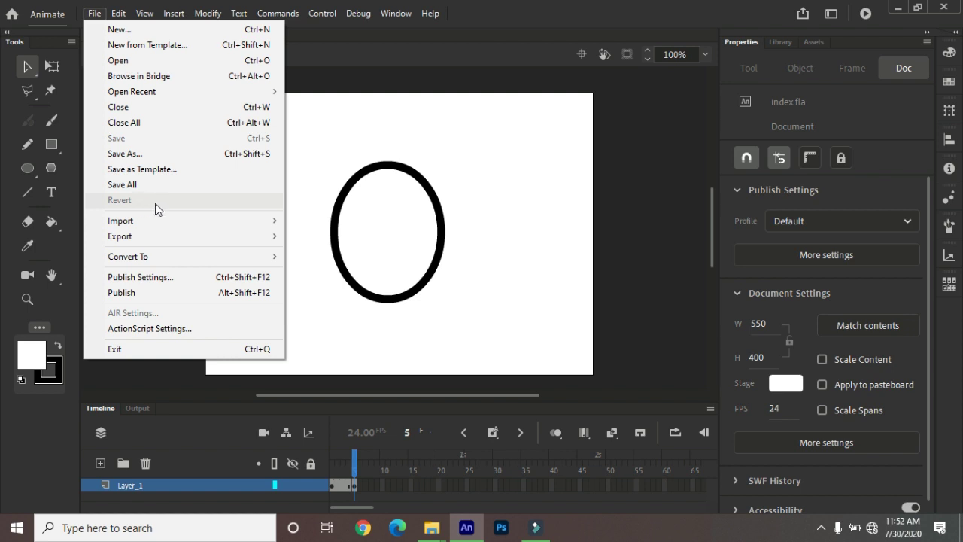
pyautogui.click(892, 15)
pyautogui.click(892, 15)
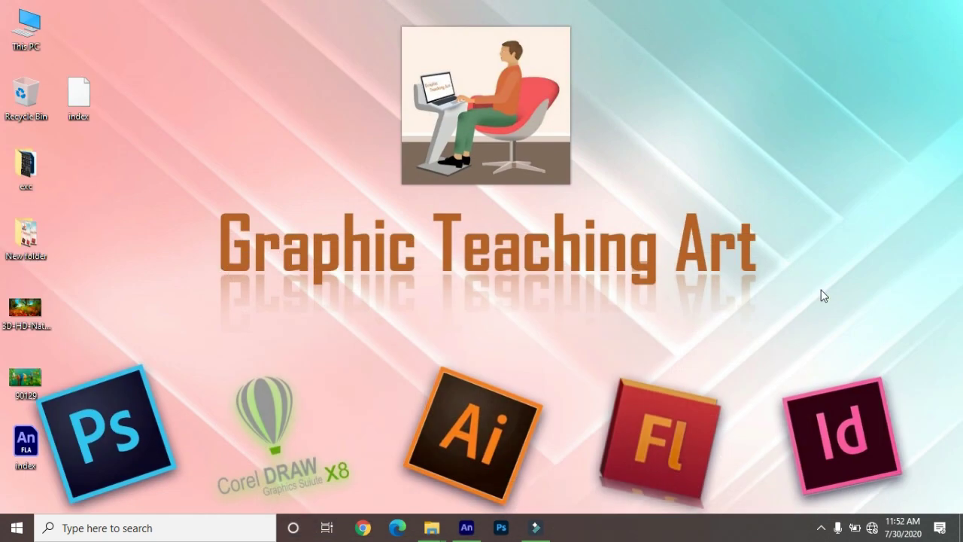